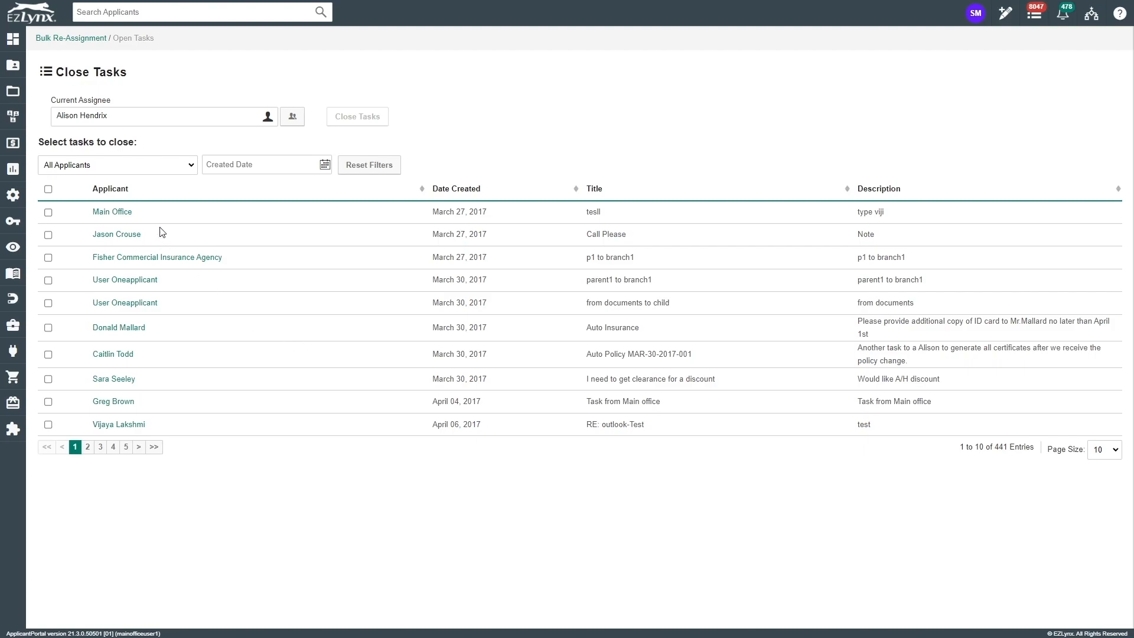
- Close the assignee's first four listed open tasks together, with the note "closing in bulk"
click(47, 212)
click(48, 235)
click(48, 260)
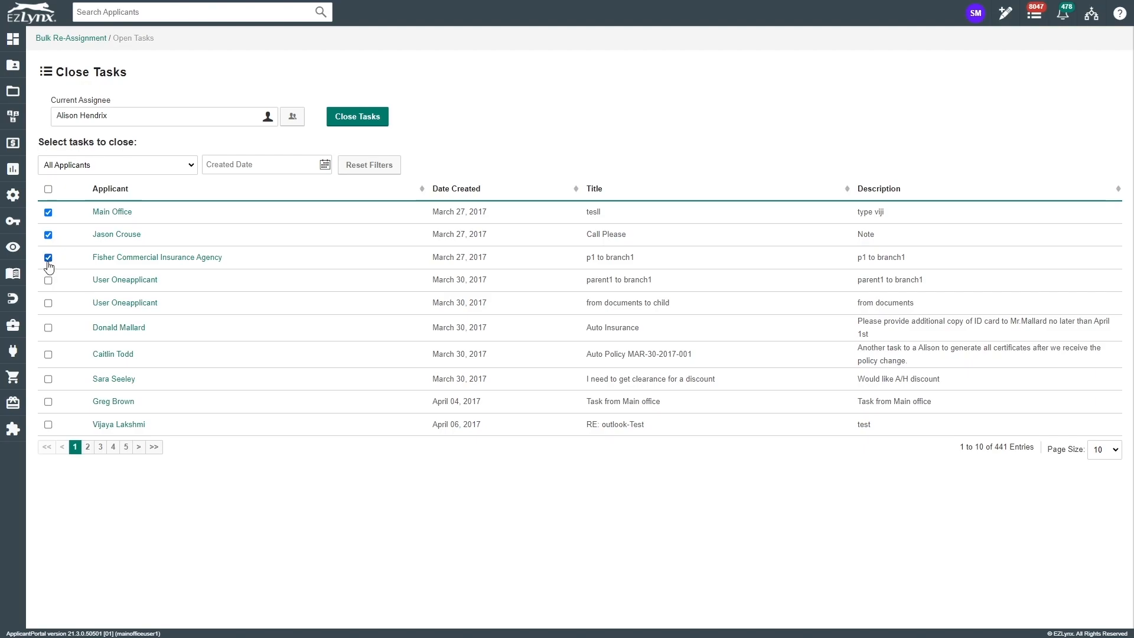
click(49, 281)
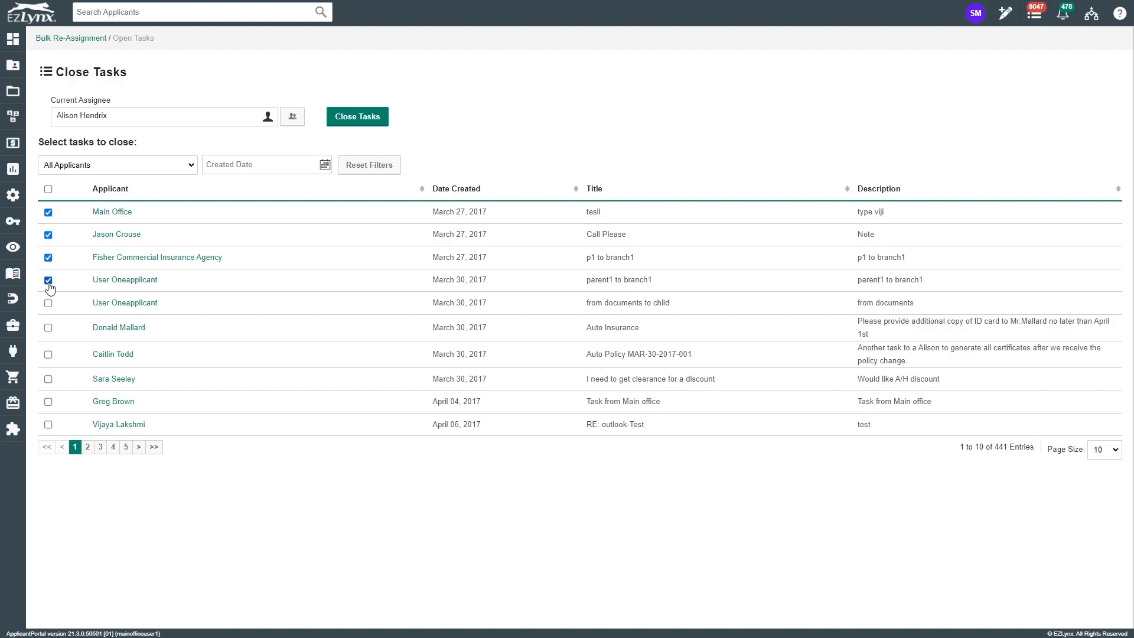
click(368, 120)
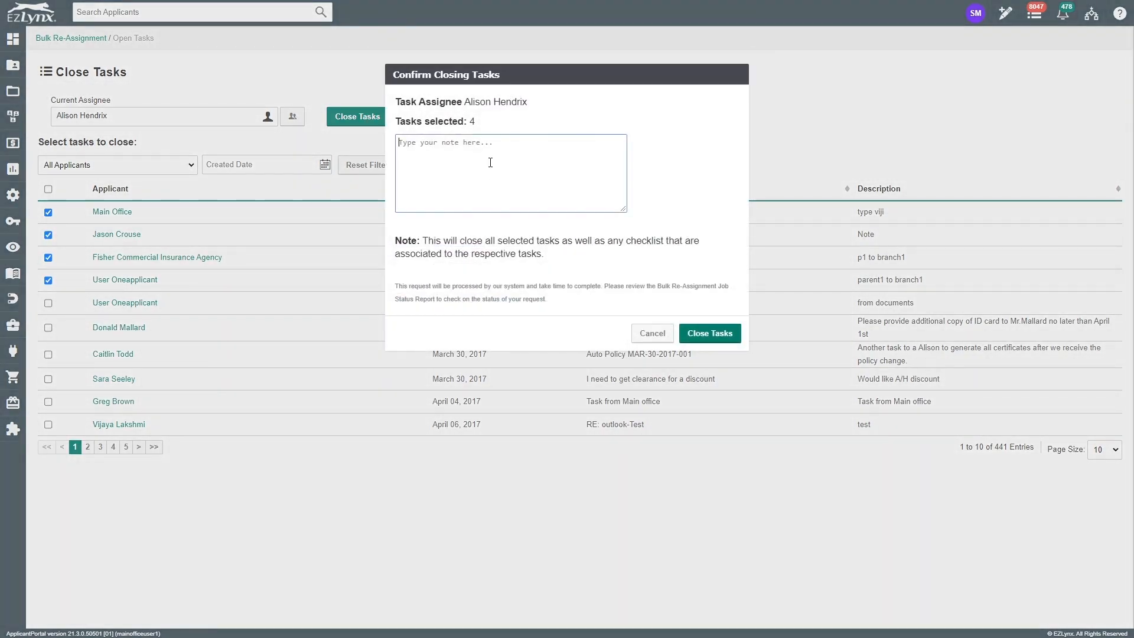
text(closing in bulk)
click(710, 332)
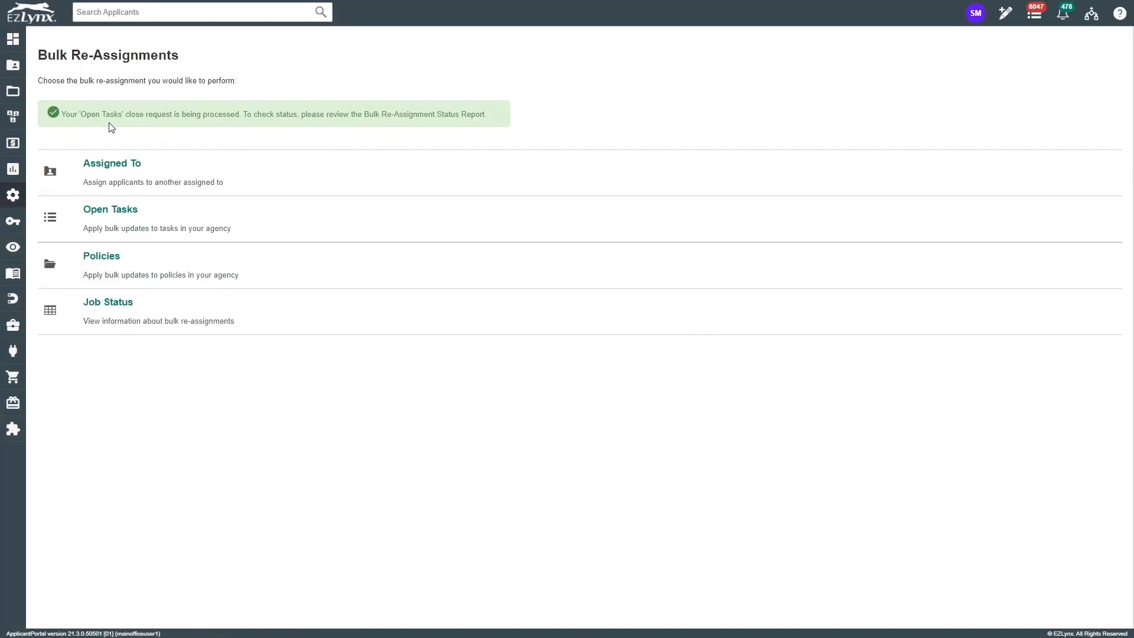
- Cancel the Not Started closed-task job in the bulk re-assignment Job Status report
click(115, 304)
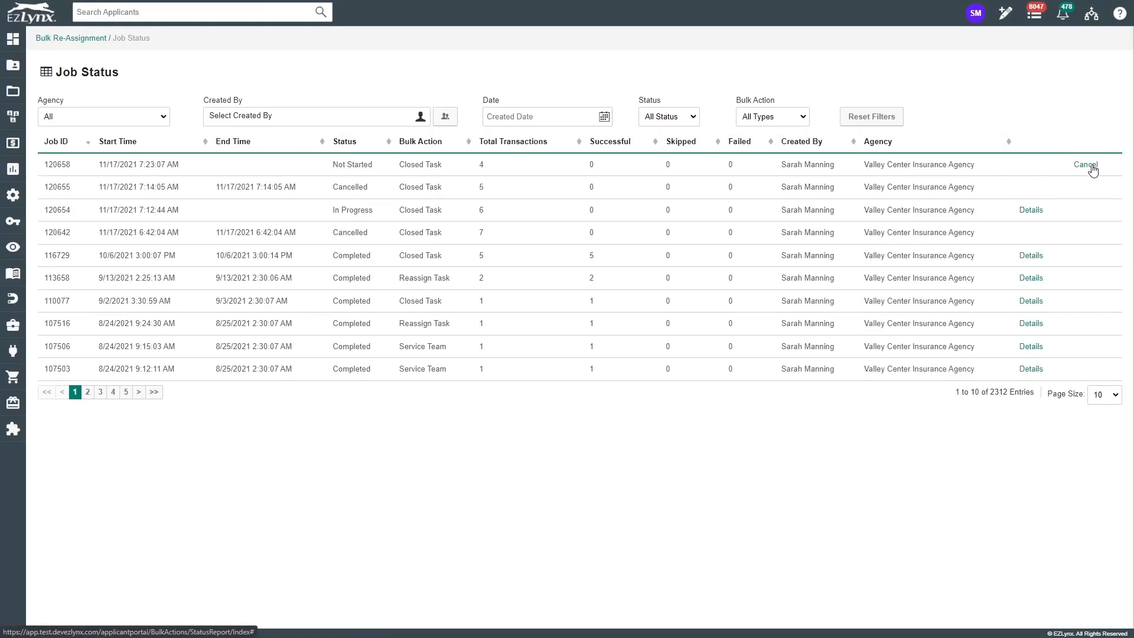
click(1092, 168)
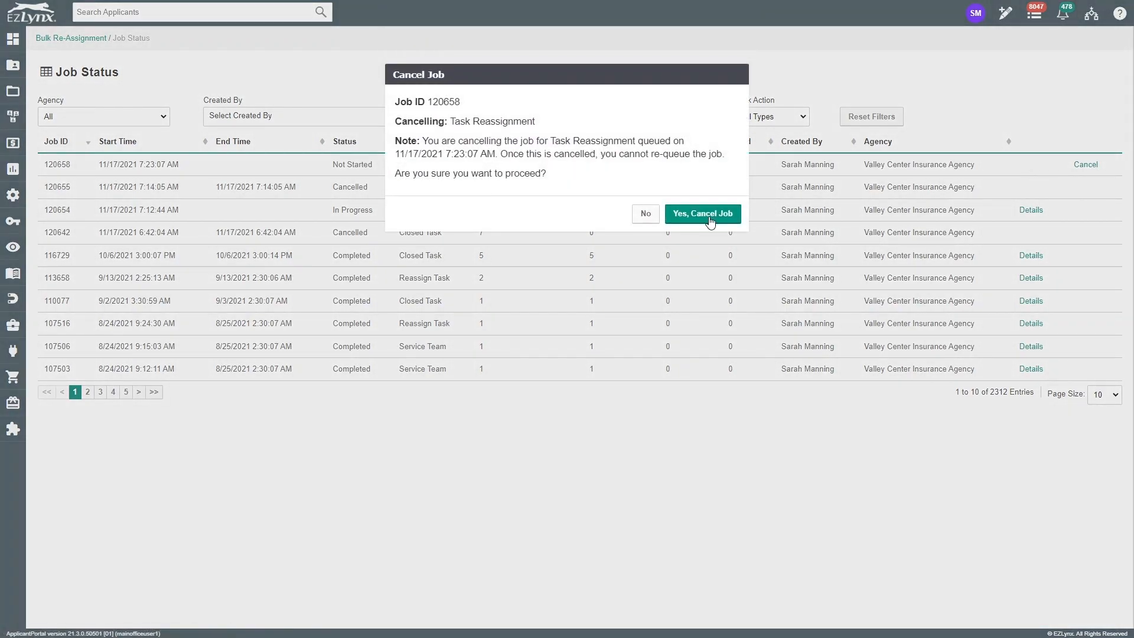
click(713, 218)
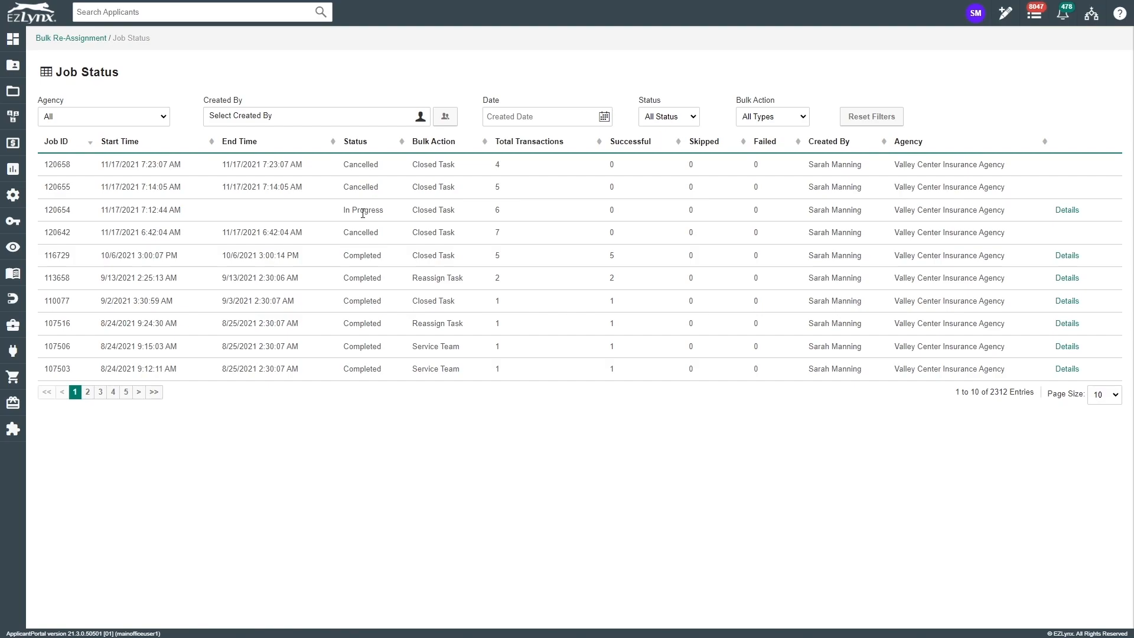
- Filter the job list by Cancelled status to review those jobs, and restore it to All Status
click(689, 116)
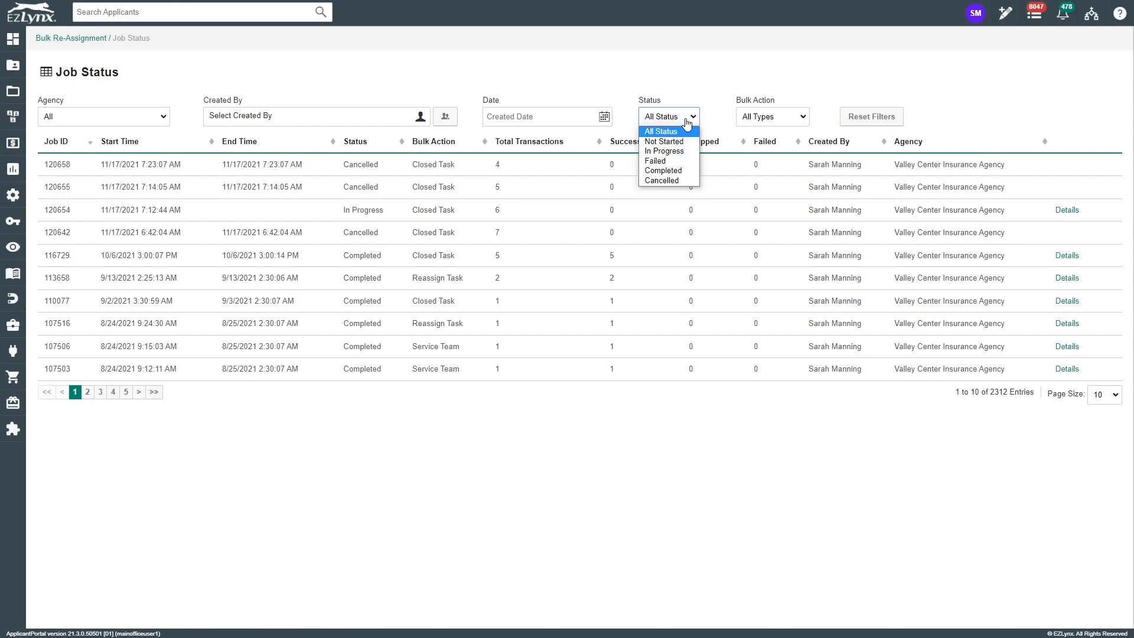
click(660, 180)
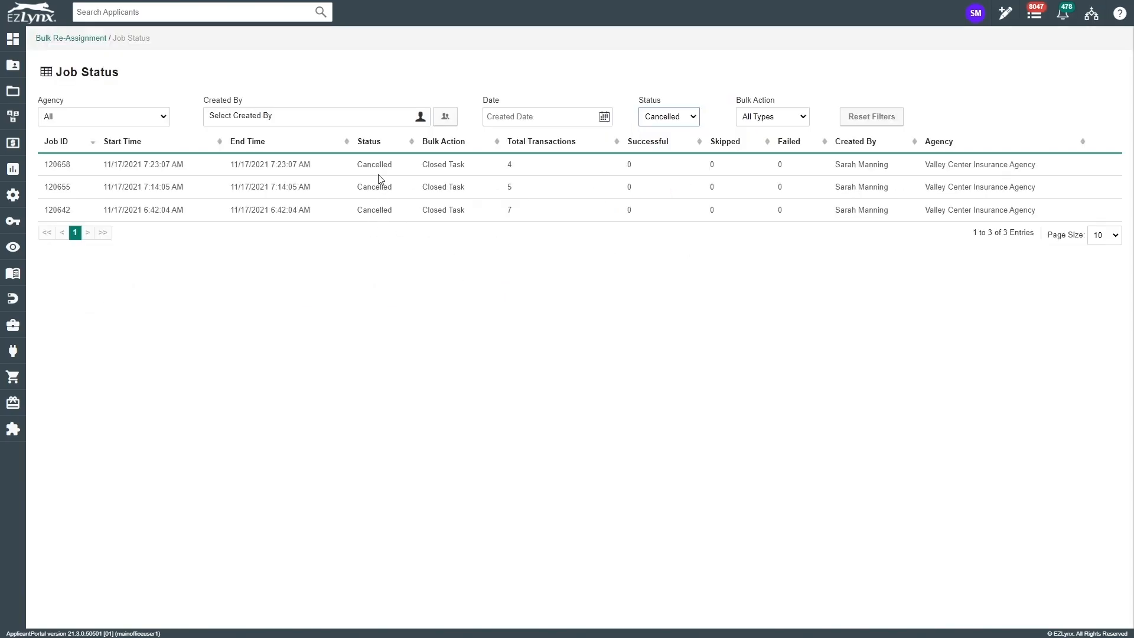
click(689, 121)
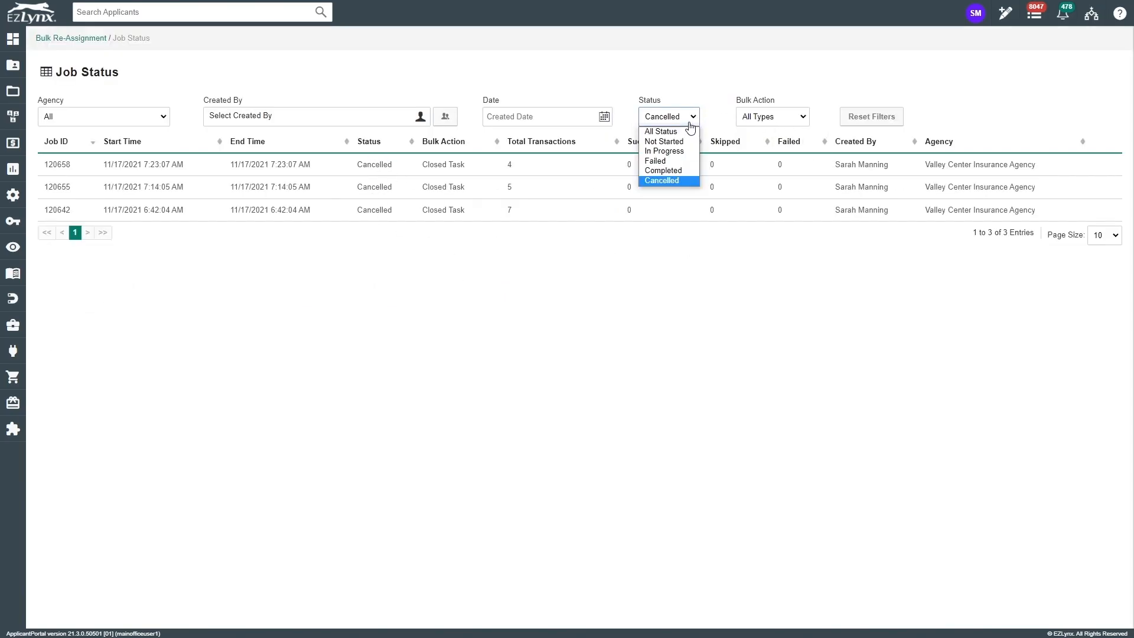
click(679, 131)
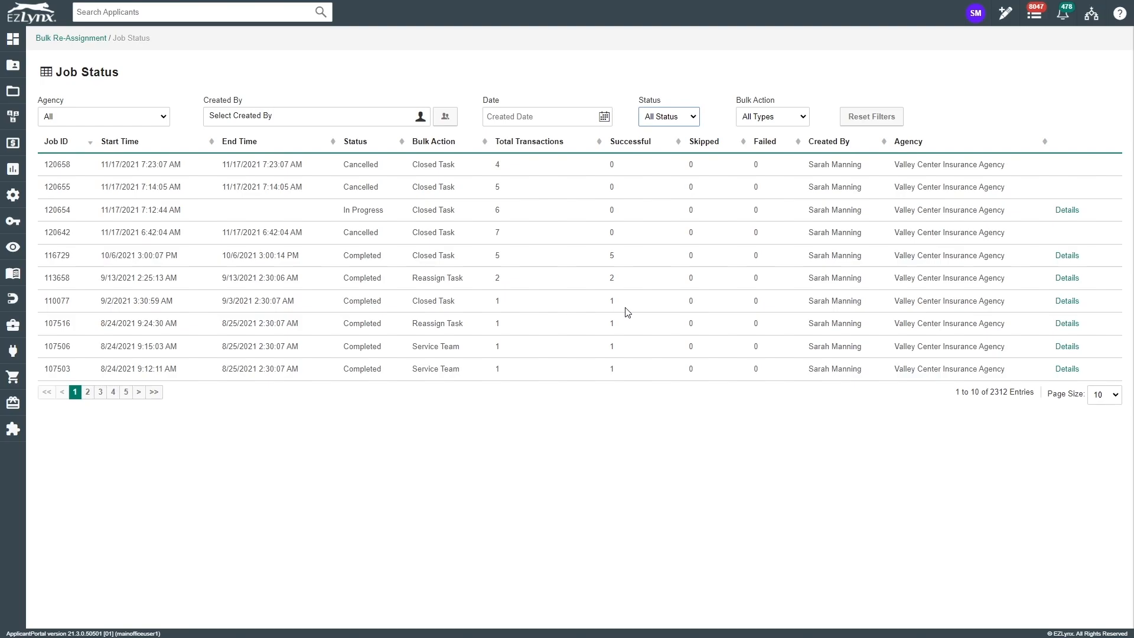
- Open the list of workflows in the Automation Center
mouse_move(13, 198)
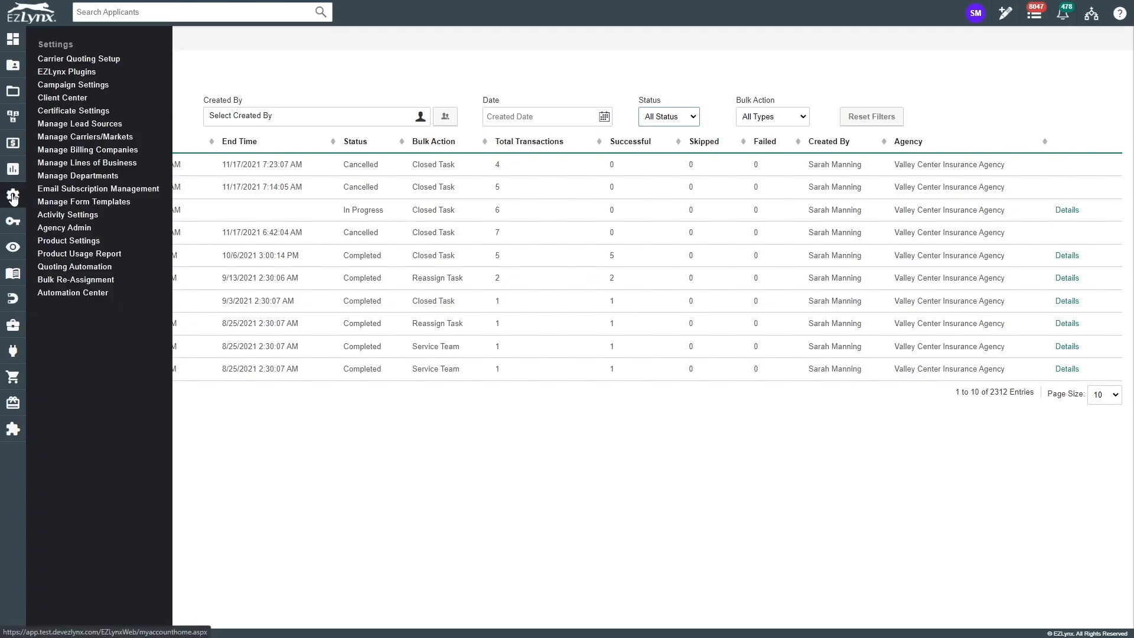
click(75, 298)
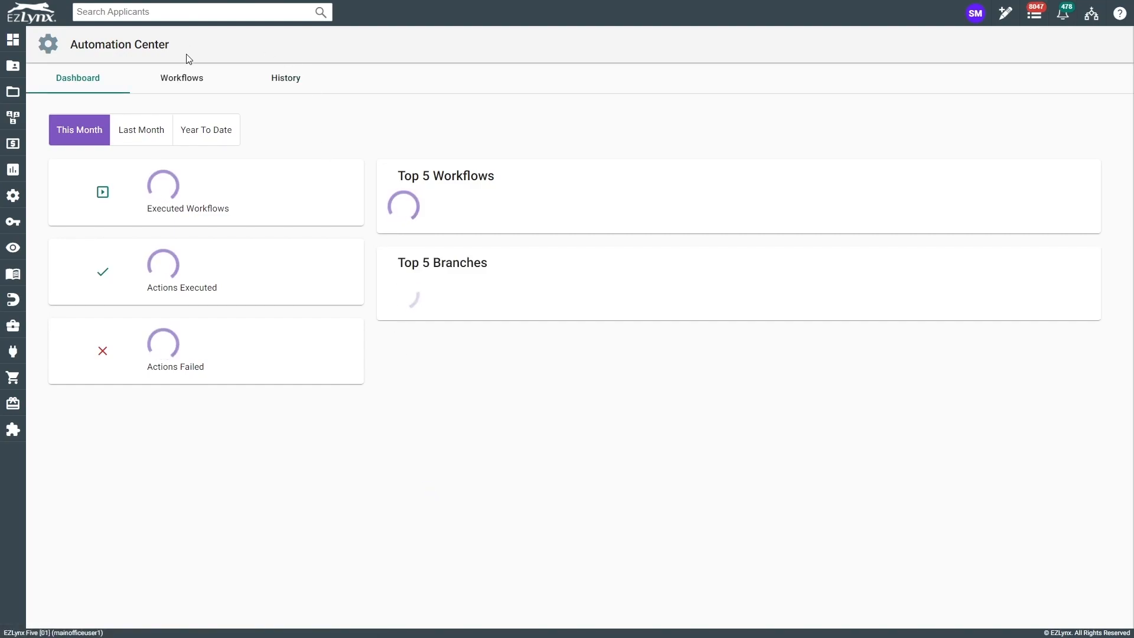
click(193, 82)
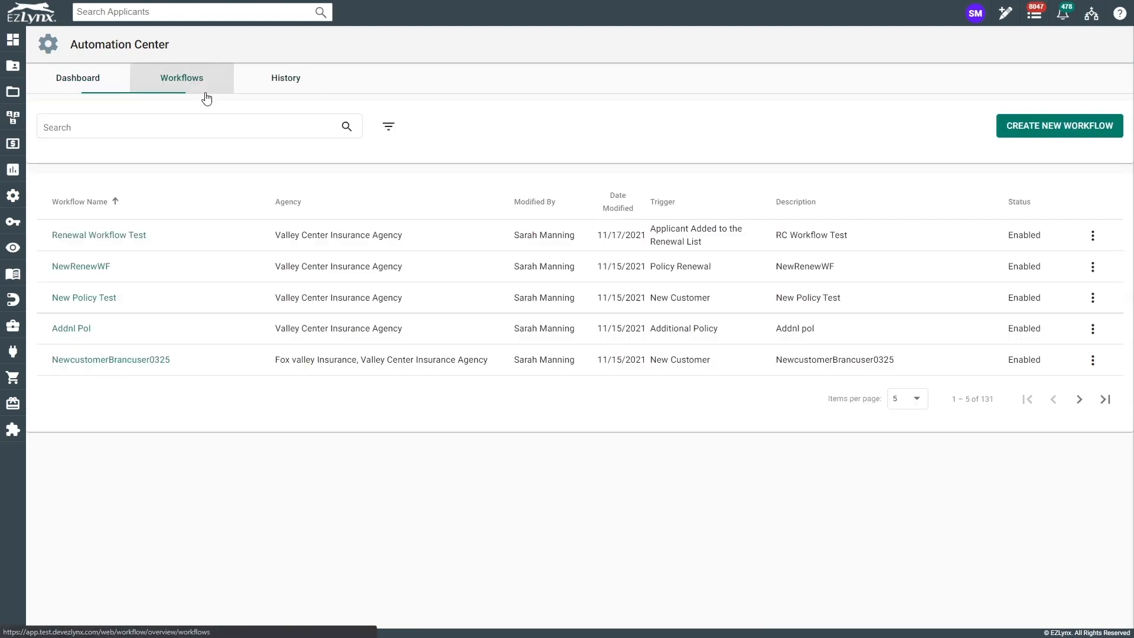
- Start a new workflow from scratch with the Management System trigger Policy Renewal
click(1070, 129)
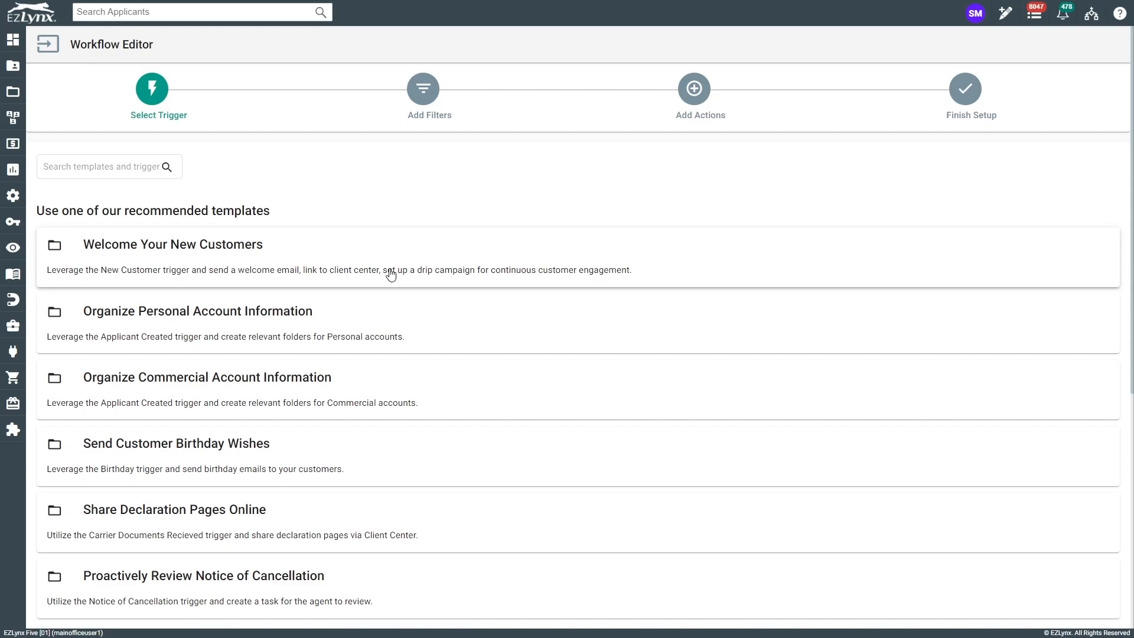
scroll(362, 335, down, 1)
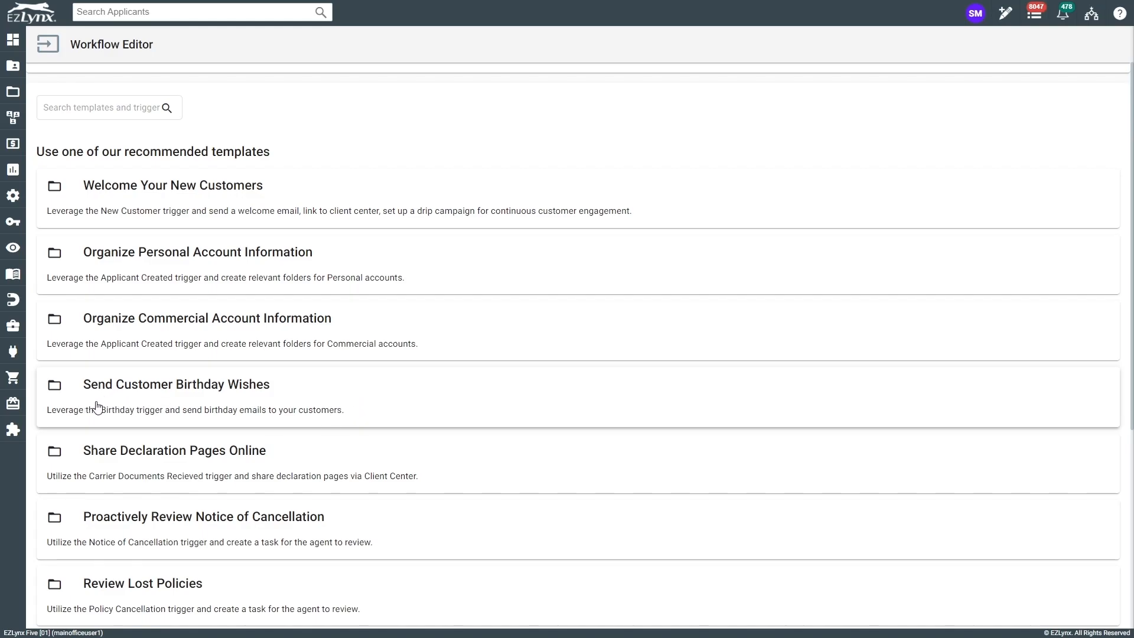
scroll(319, 408, up, 1)
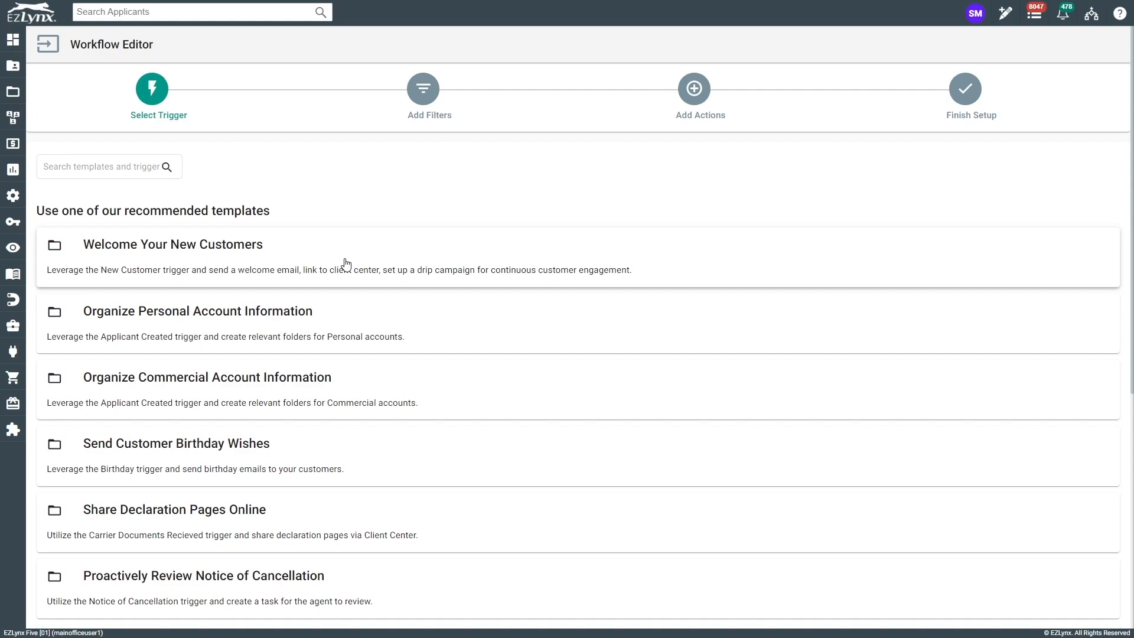
scroll(319, 266, down, 2)
scroll(277, 266, up, 2)
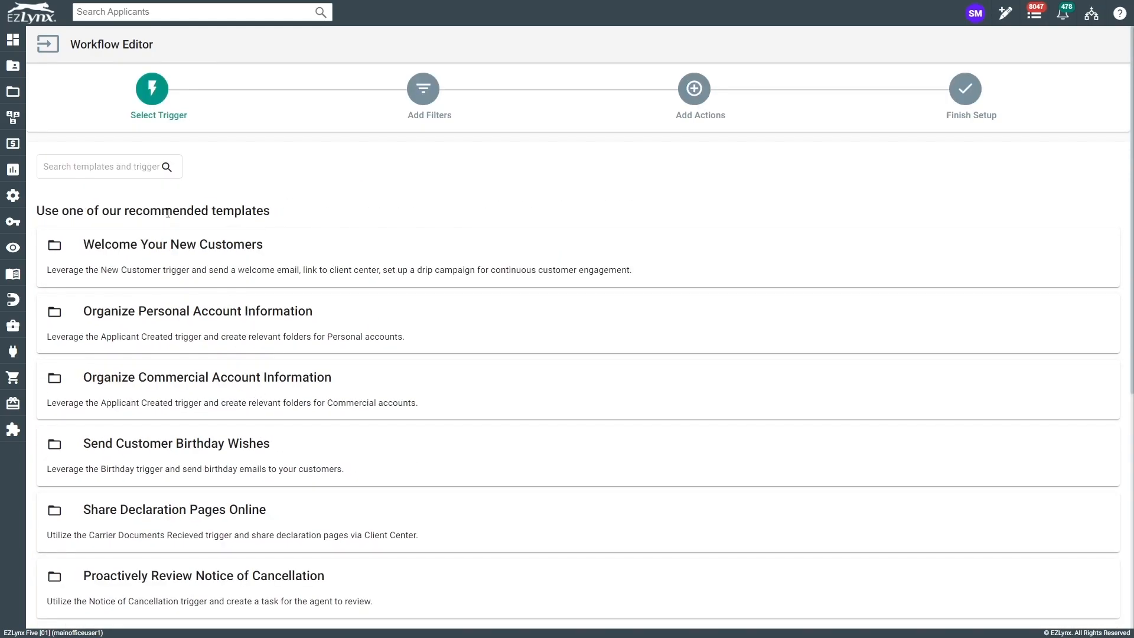
scroll(352, 273, down, 1)
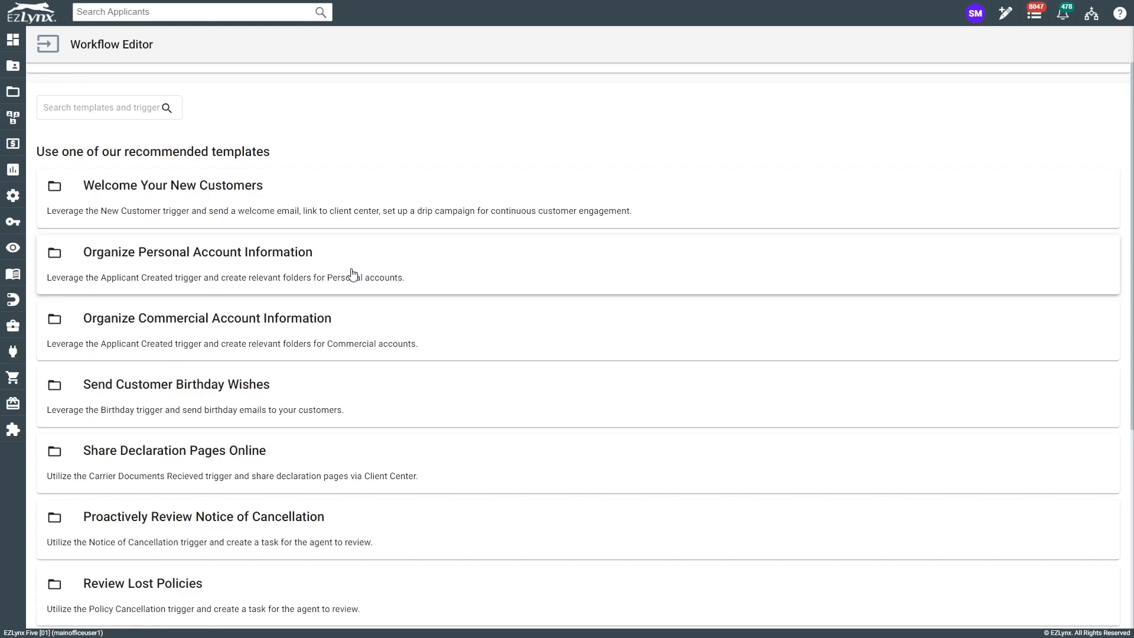
scroll(352, 273, down, 4)
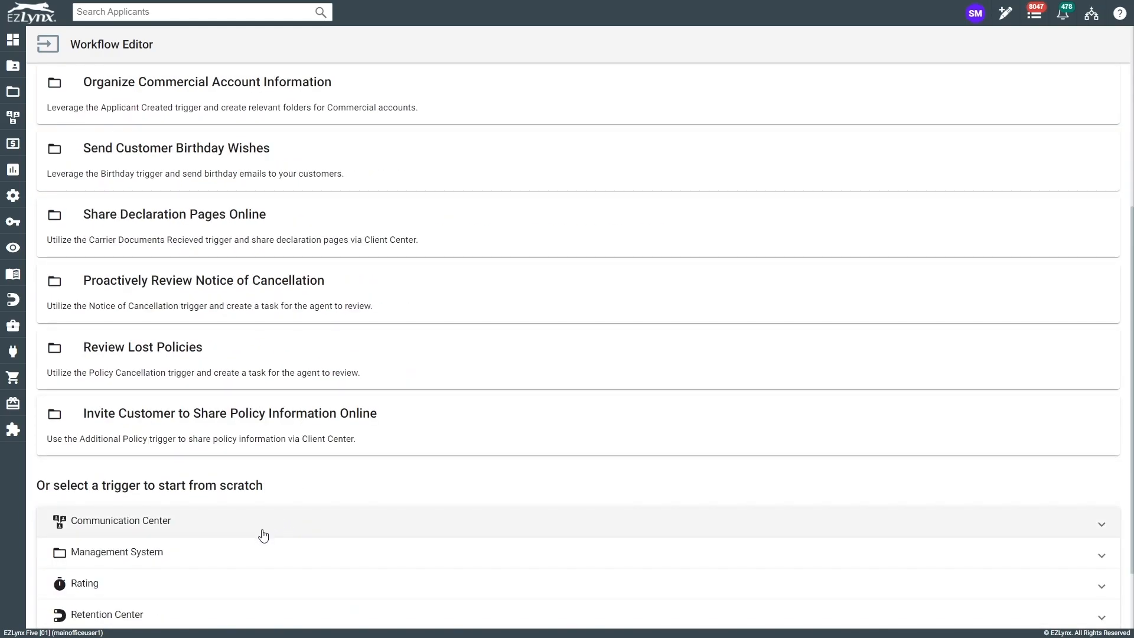
click(237, 558)
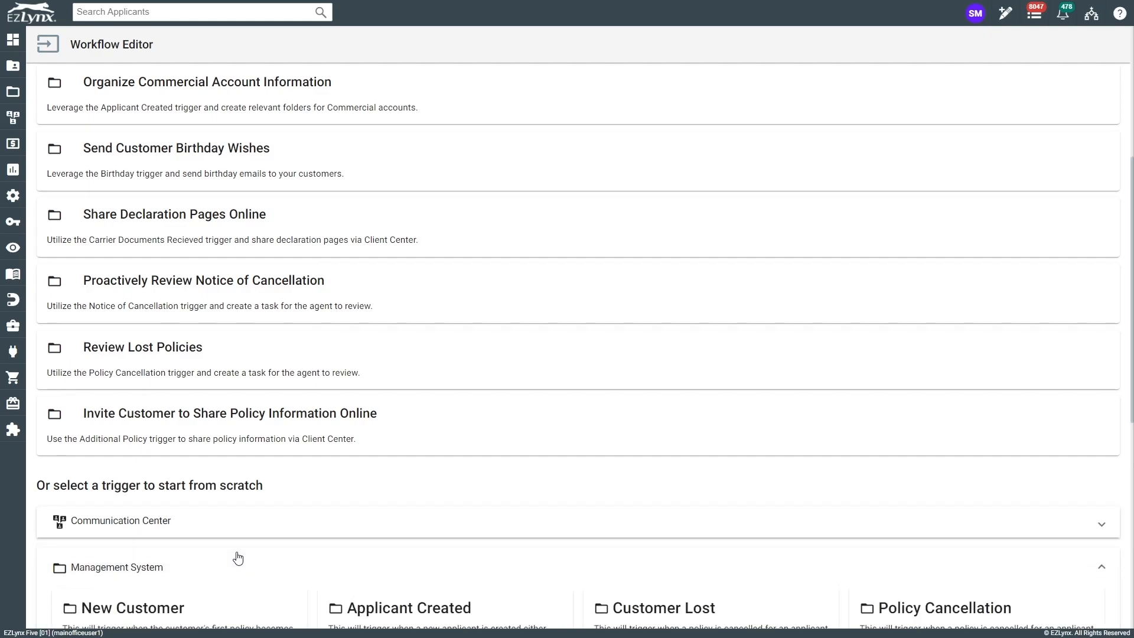
scroll(597, 433, down, 4)
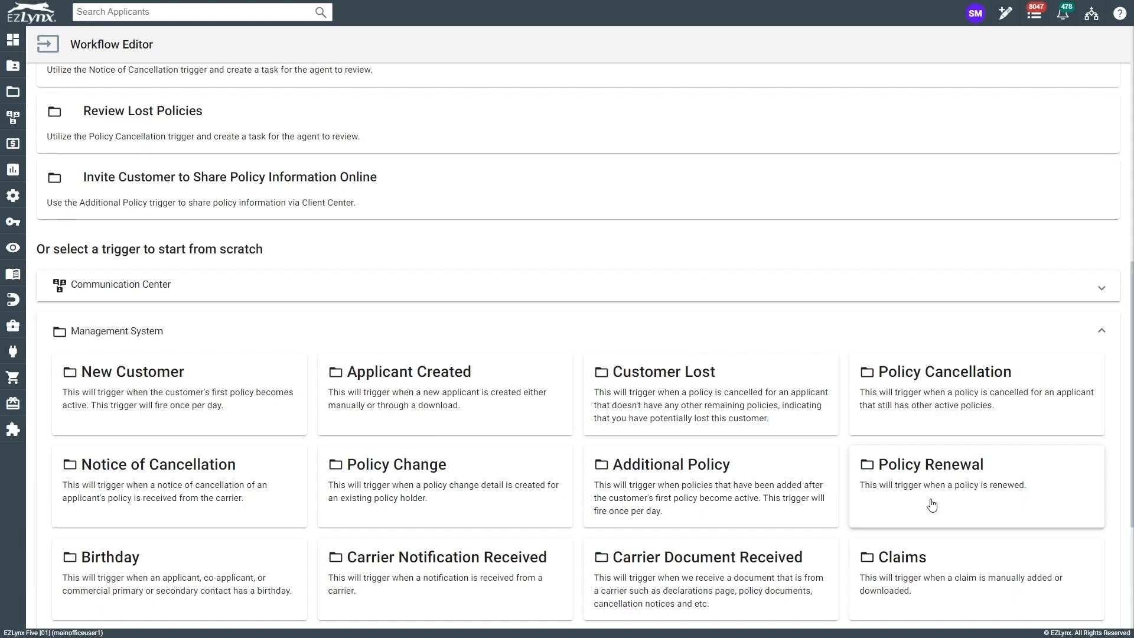
click(932, 506)
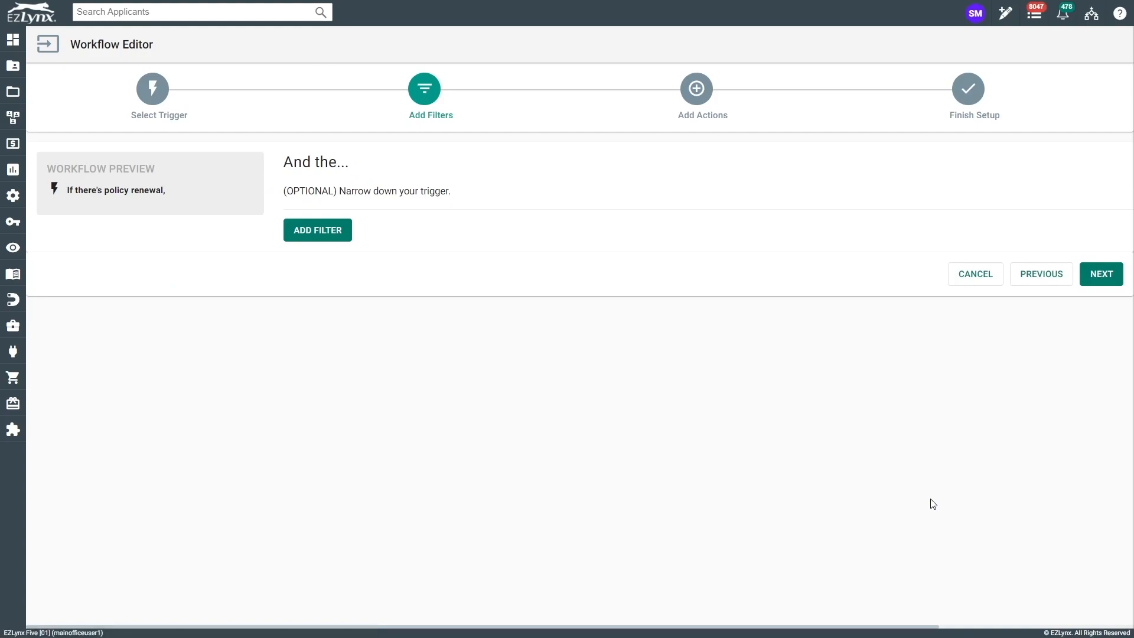
- Add a workflow filter for carrier is one of 21st Century Insurance, and discard the policy renewal workflow
click(333, 235)
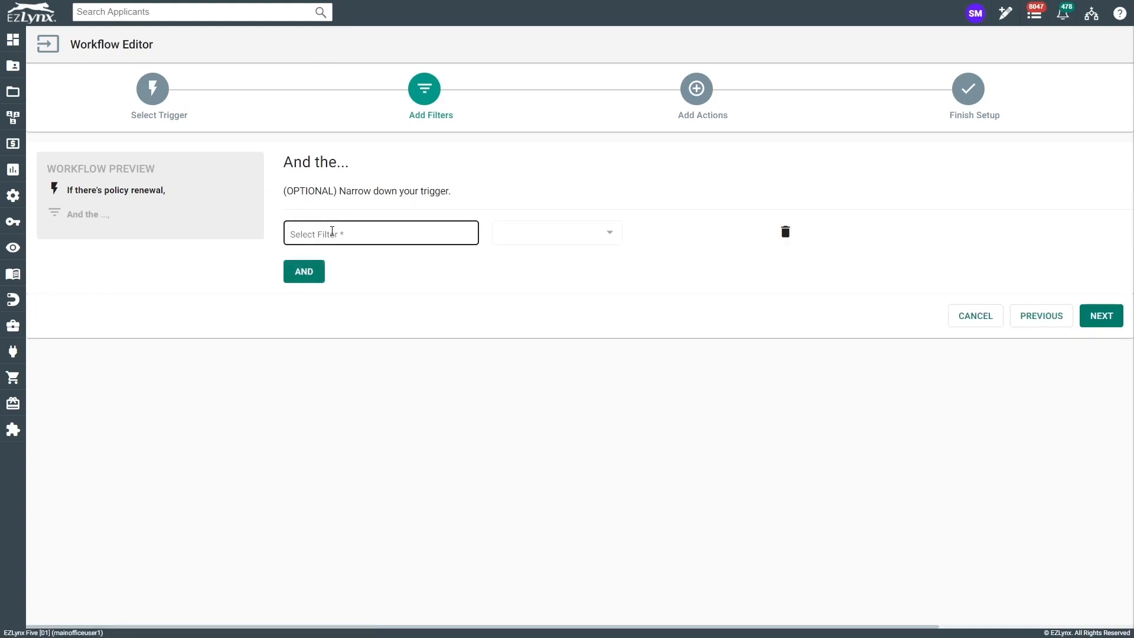
click(332, 233)
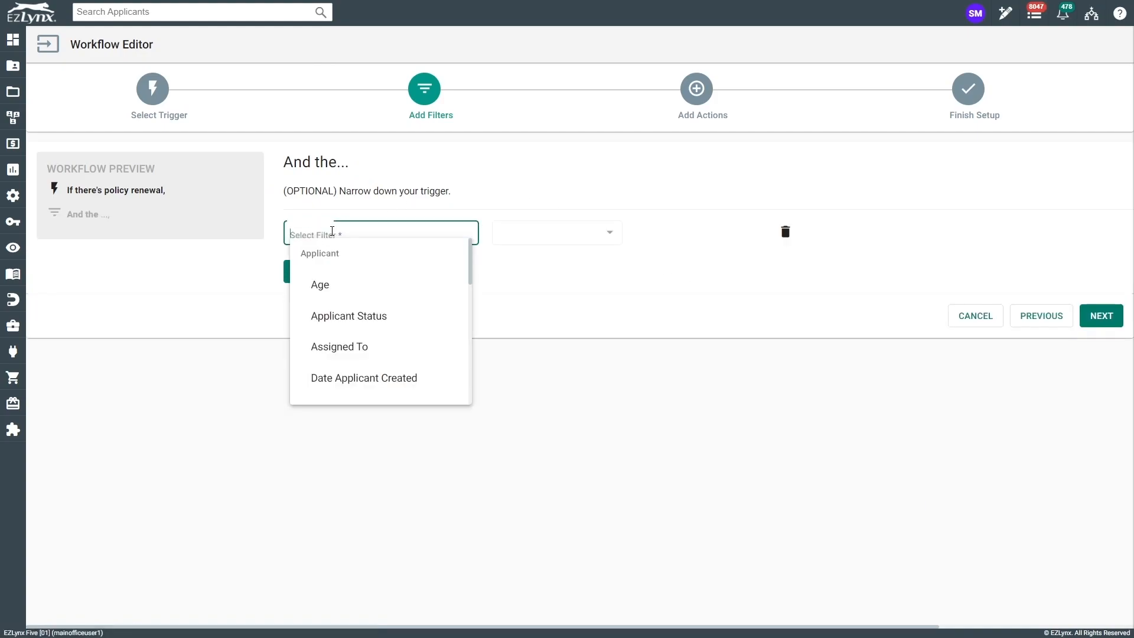
scroll(374, 324, down, 3)
scroll(370, 328, down, 2)
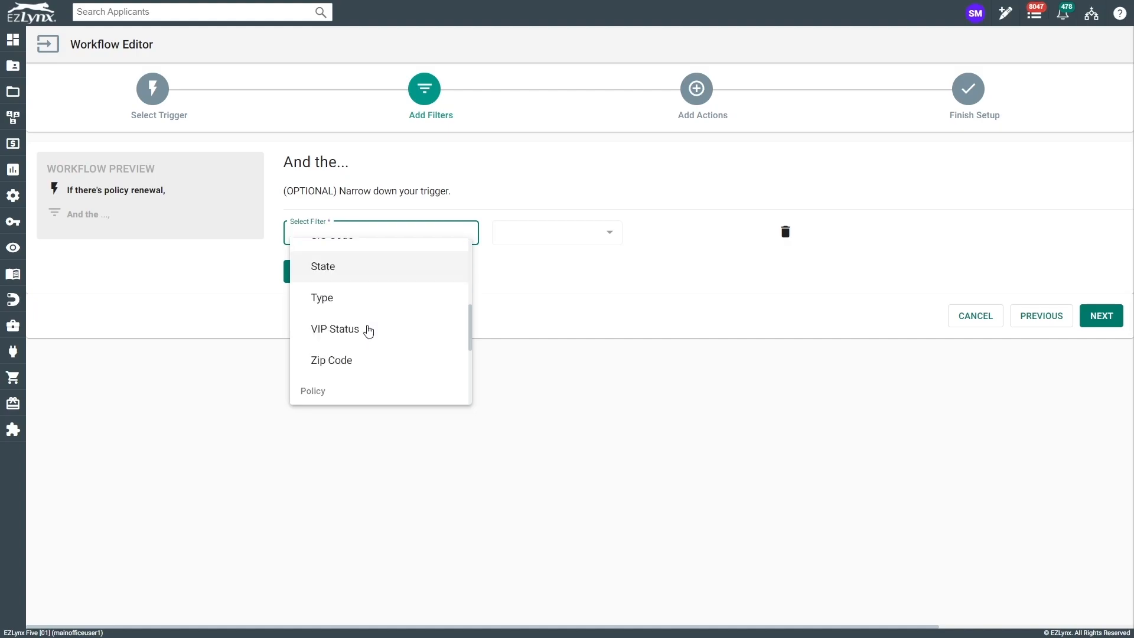
click(355, 362)
click(690, 232)
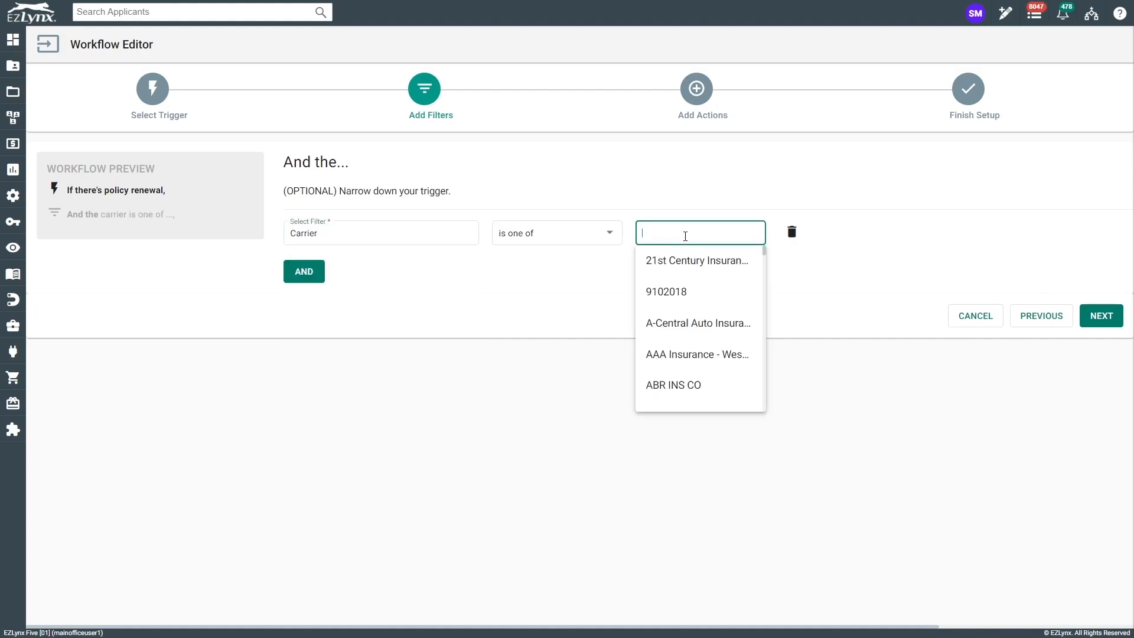
click(689, 263)
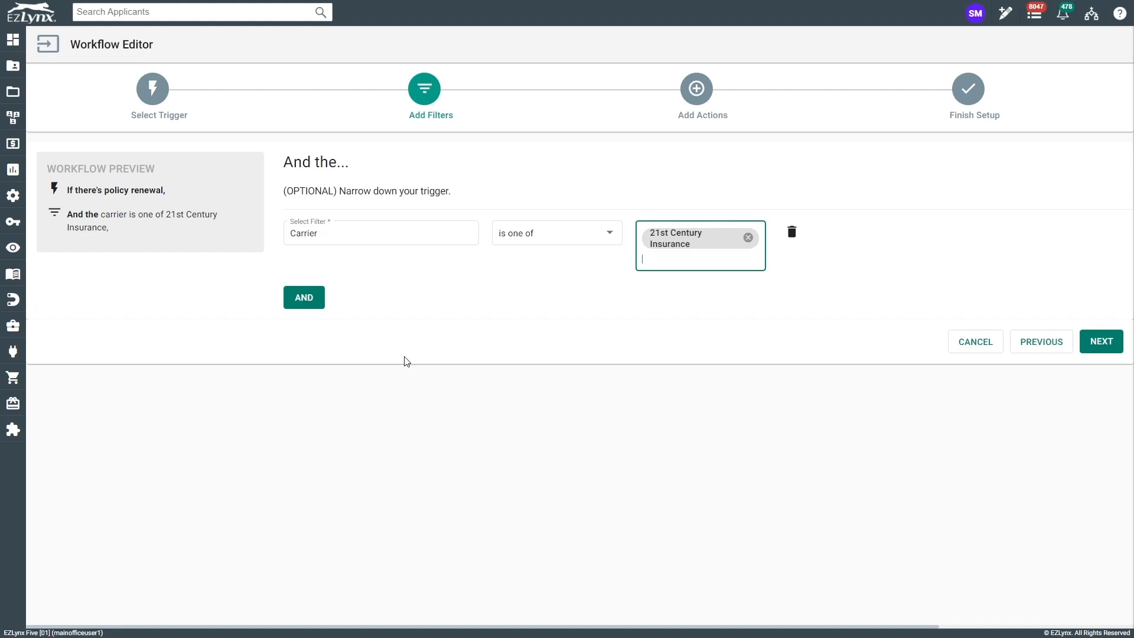
click(981, 345)
click(707, 351)
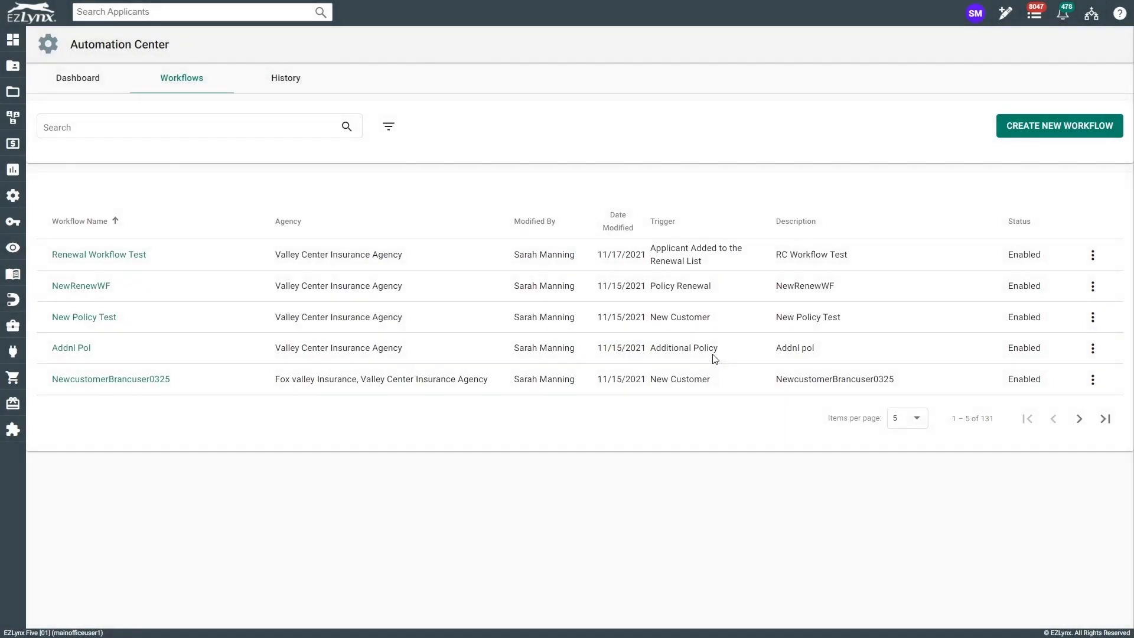
- Start a new workflow from scratch with the Management System trigger Carrier Notification Received
click(1053, 134)
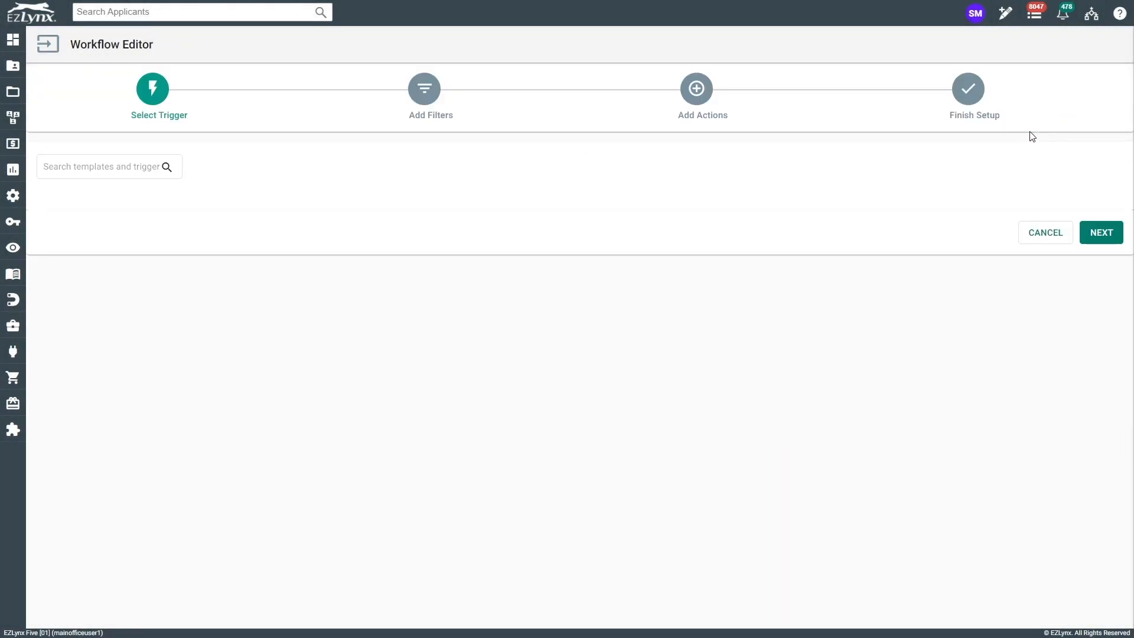
scroll(398, 307, down, 6)
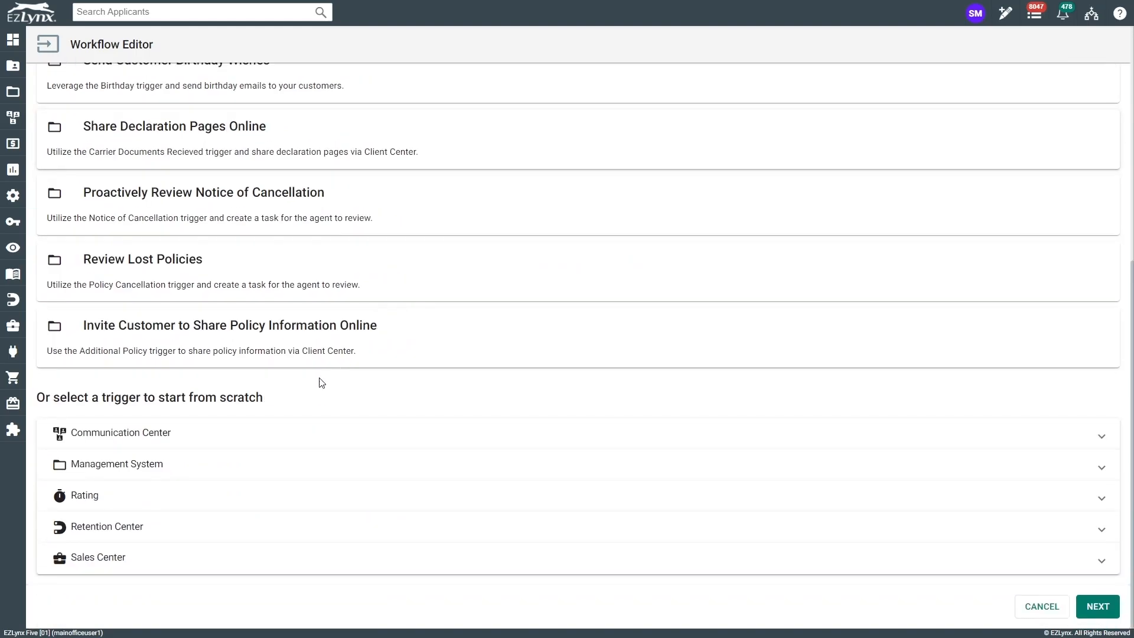
click(201, 463)
scroll(355, 437, down, 4)
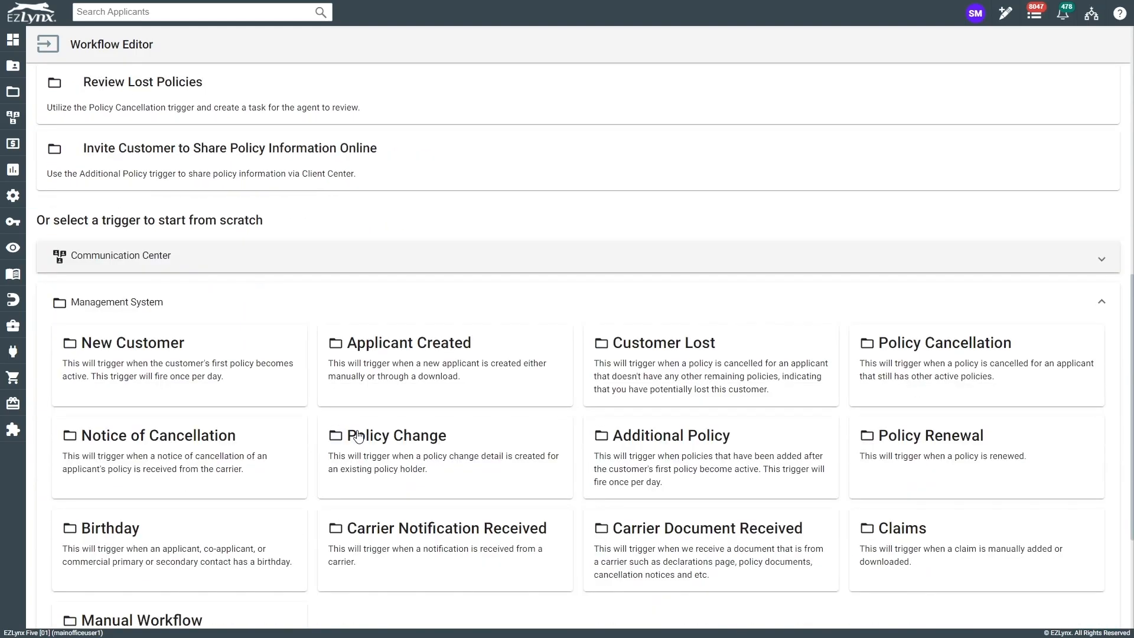
scroll(355, 449, down, 1)
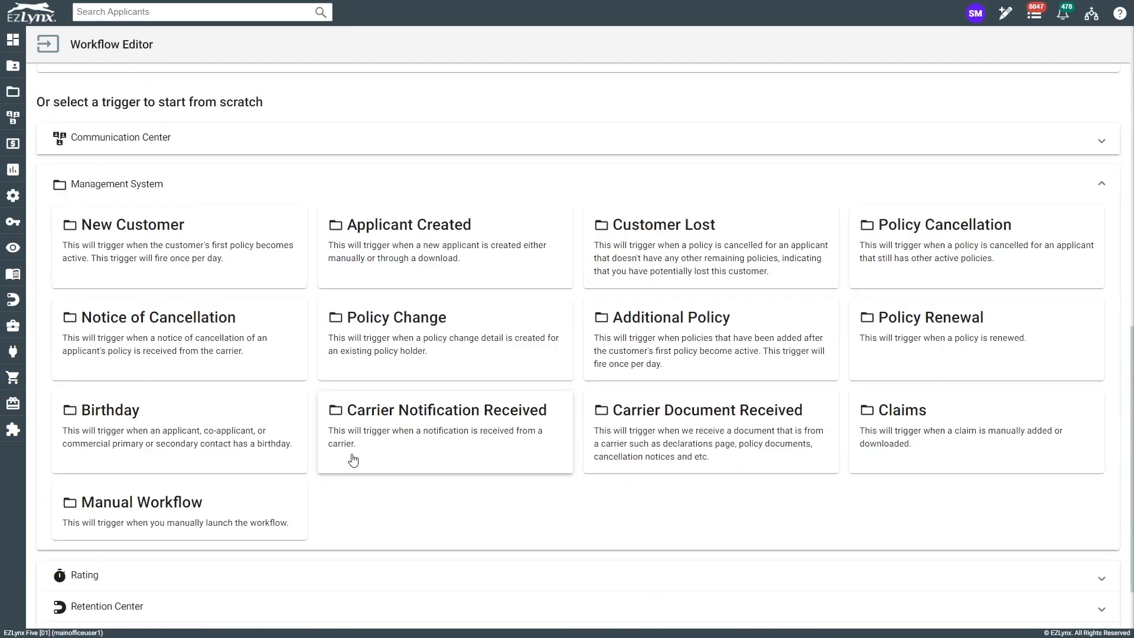
click(394, 460)
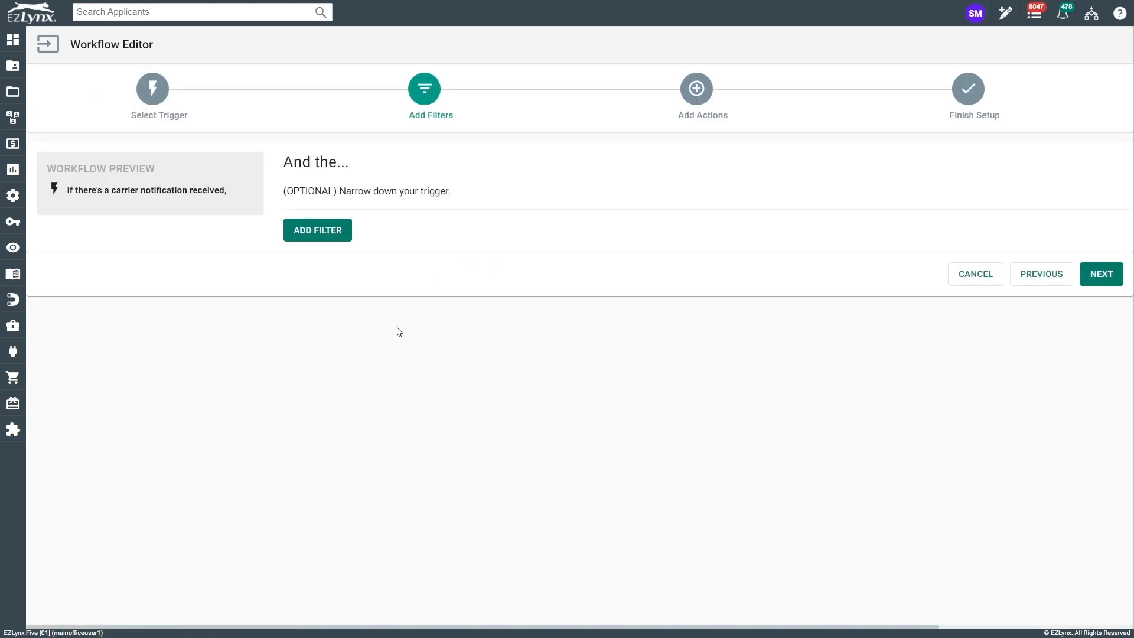
- Add a workflow filter for carrier notification Message Type is one of Payment Overdue
click(317, 233)
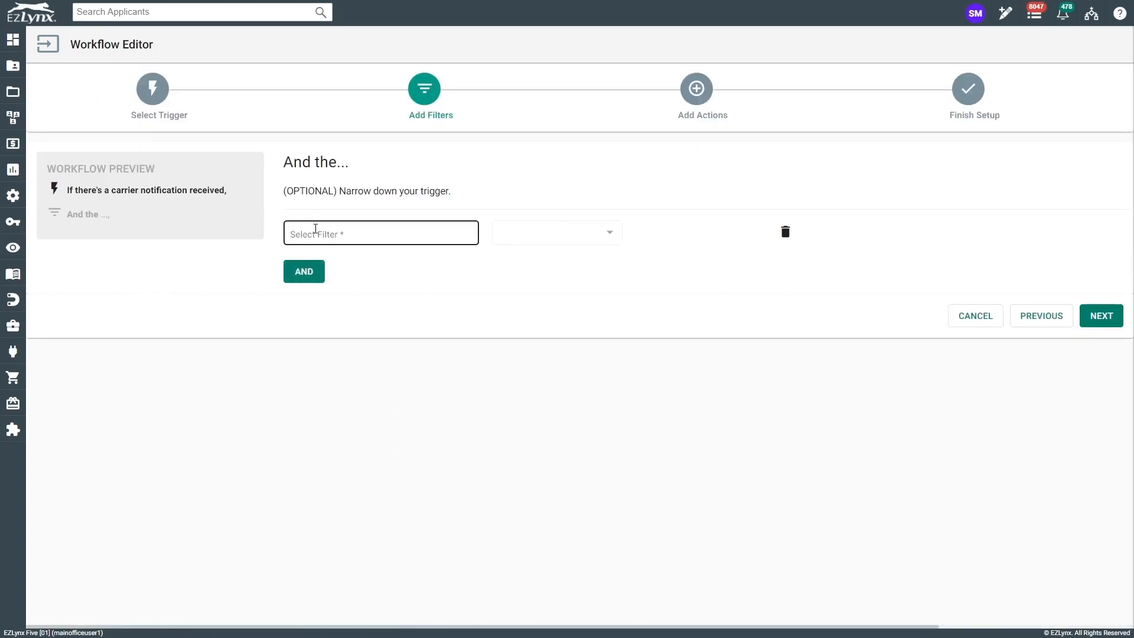
click(316, 232)
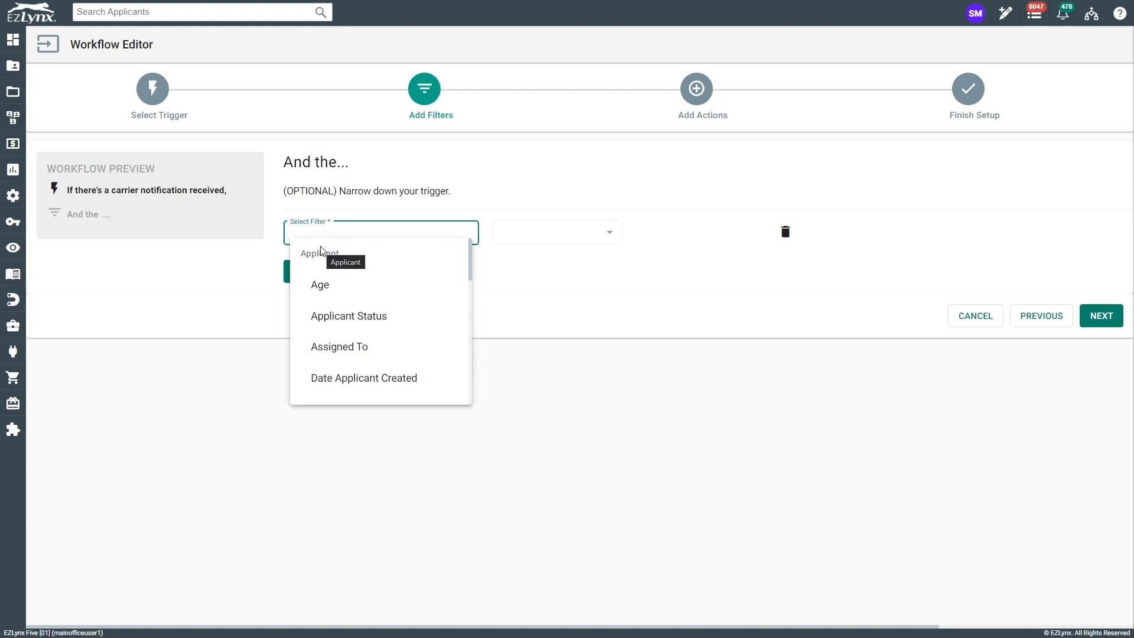
scroll(345, 321, down, 10)
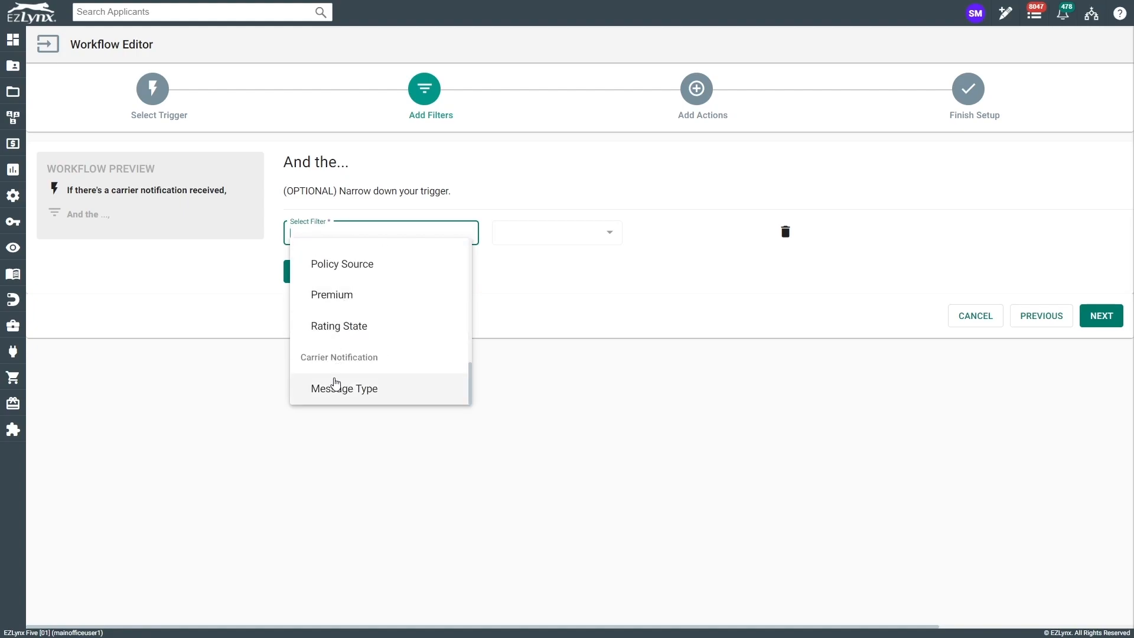
click(348, 395)
click(698, 232)
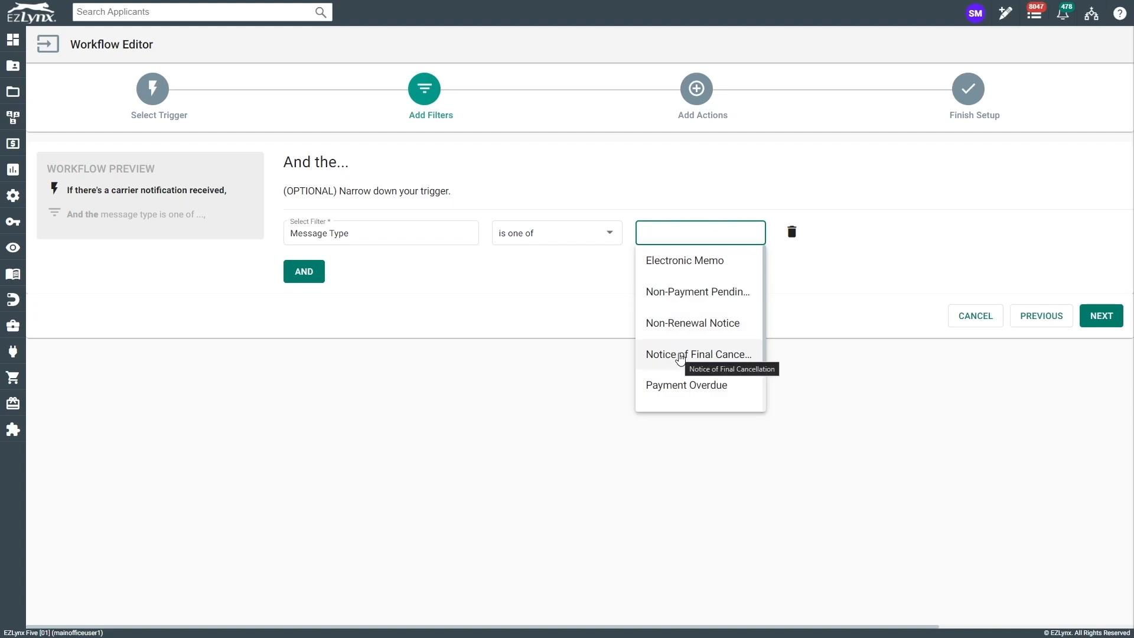
click(677, 388)
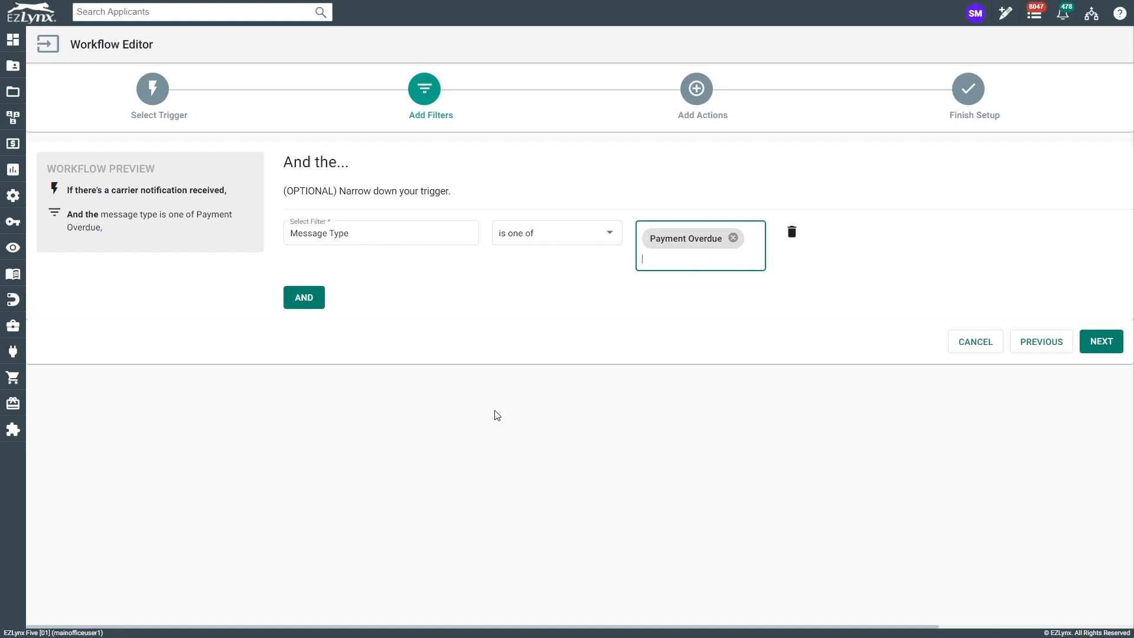
key(Tab)
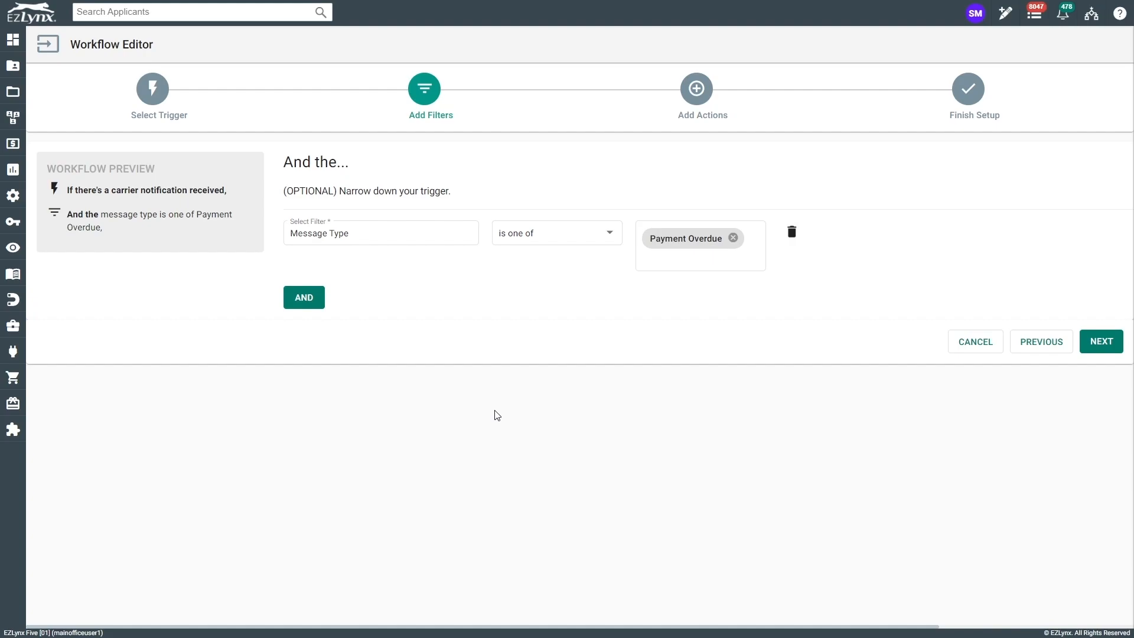
key(Tab)
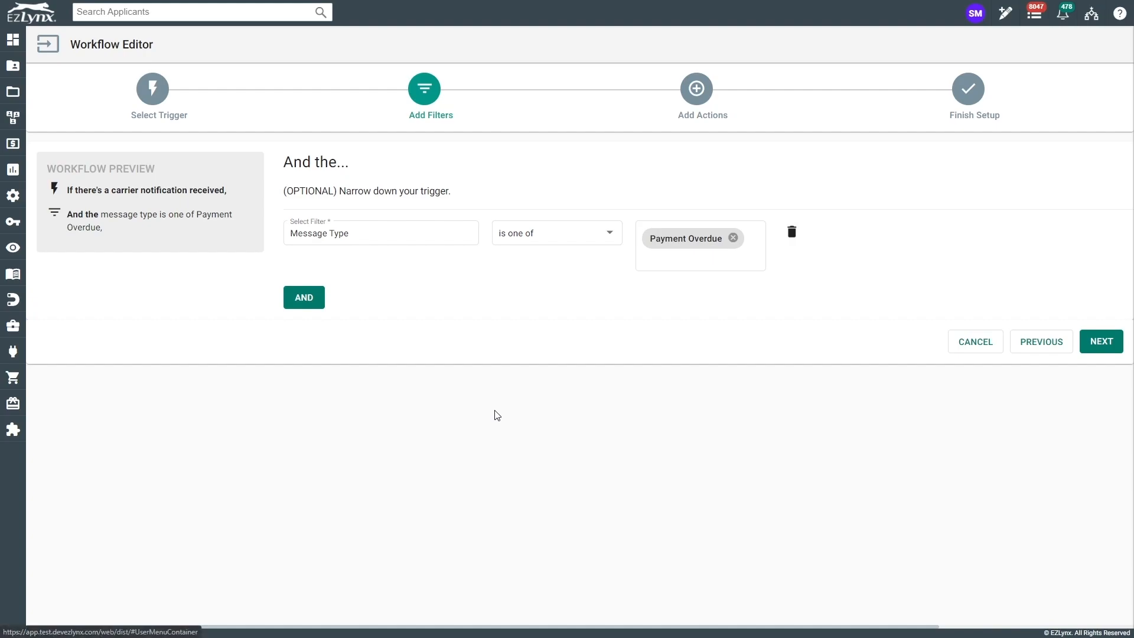